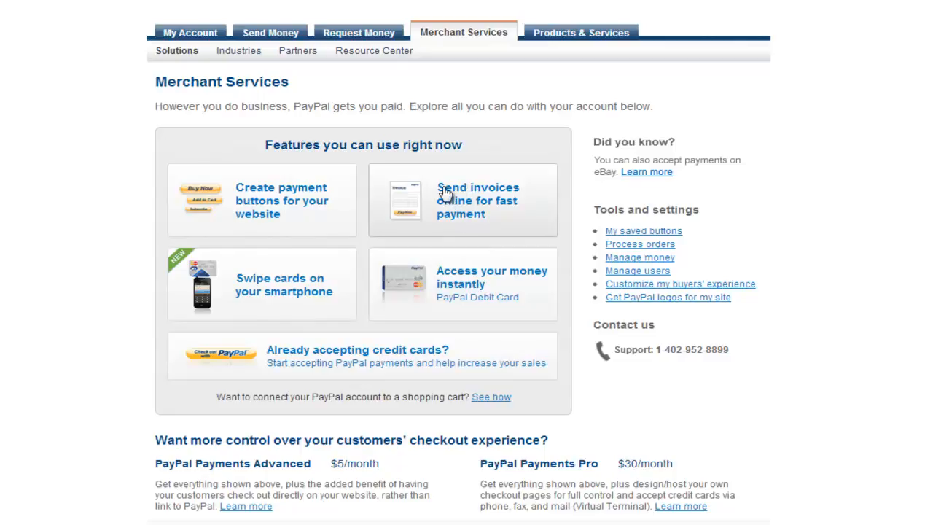
# Start creating a payment button for the website with Buy Now as the button type.
pyautogui.click(270, 202)
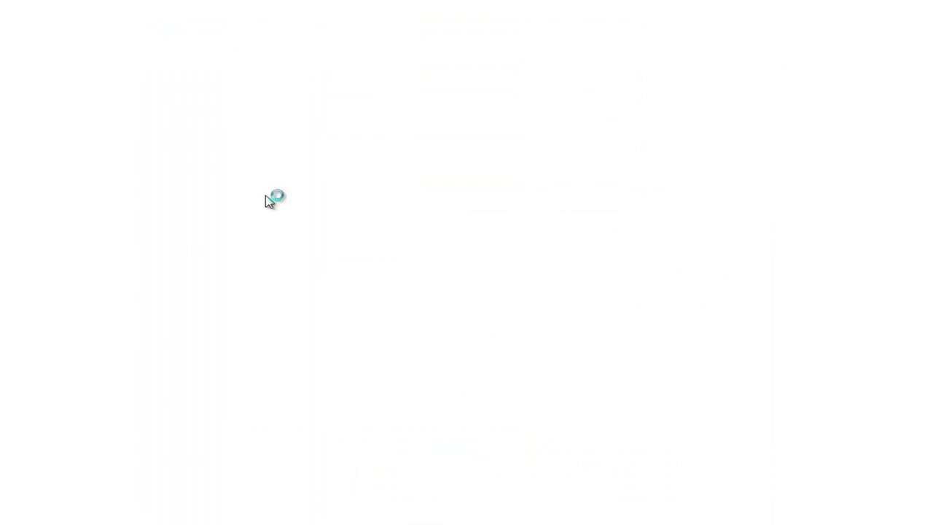
pyautogui.scroll(-1, 226, 233)
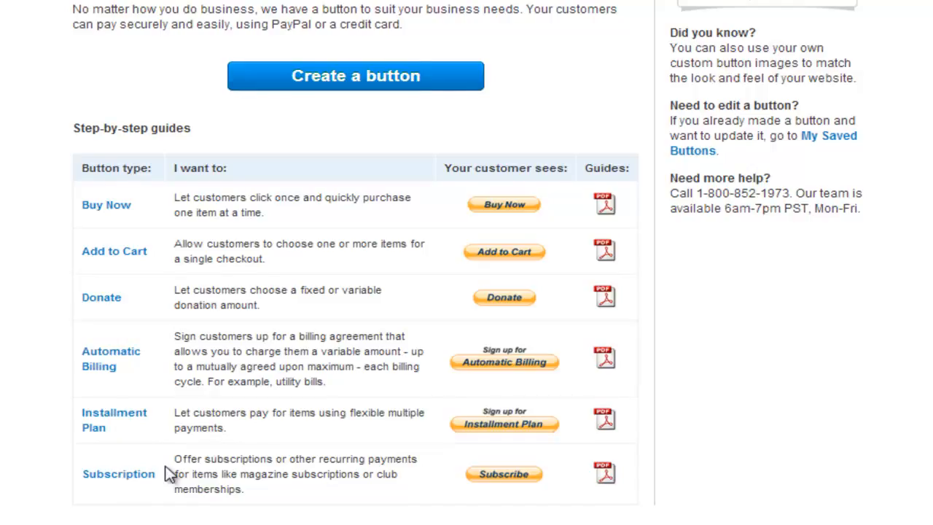
pyautogui.click(105, 207)
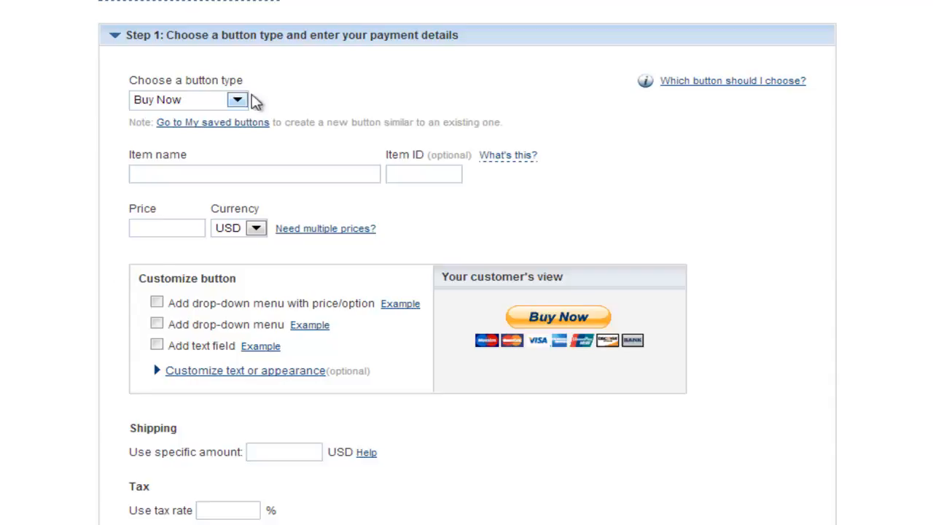
pyautogui.click(219, 100)
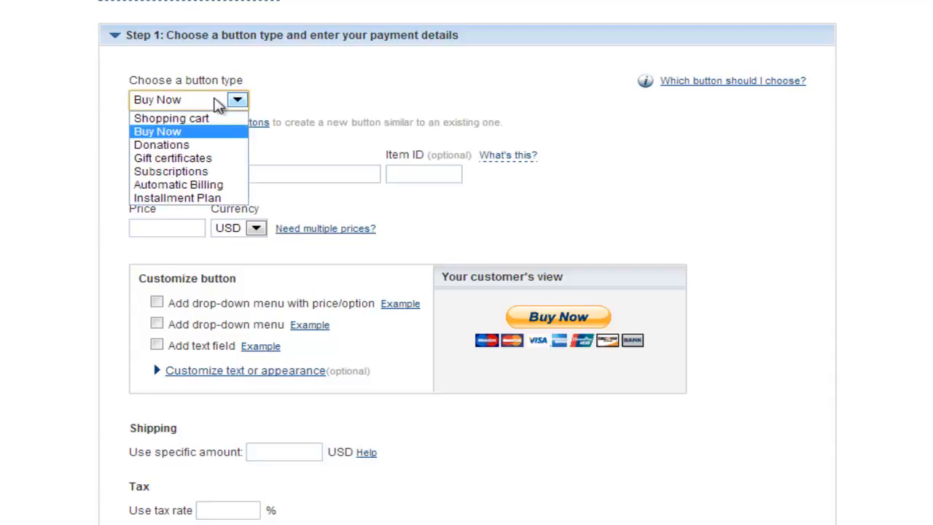
pyautogui.click(188, 132)
# Enter the item name Android Apps In 1 Hour and the item ID A01.
pyautogui.click(219, 177)
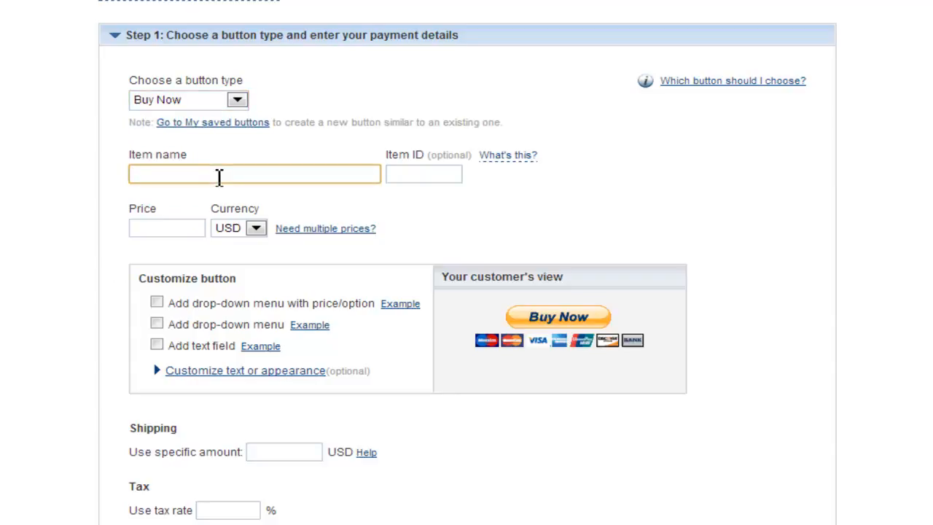
pyautogui.write('Android Apps In 1 Hour')
pyautogui.click(414, 174)
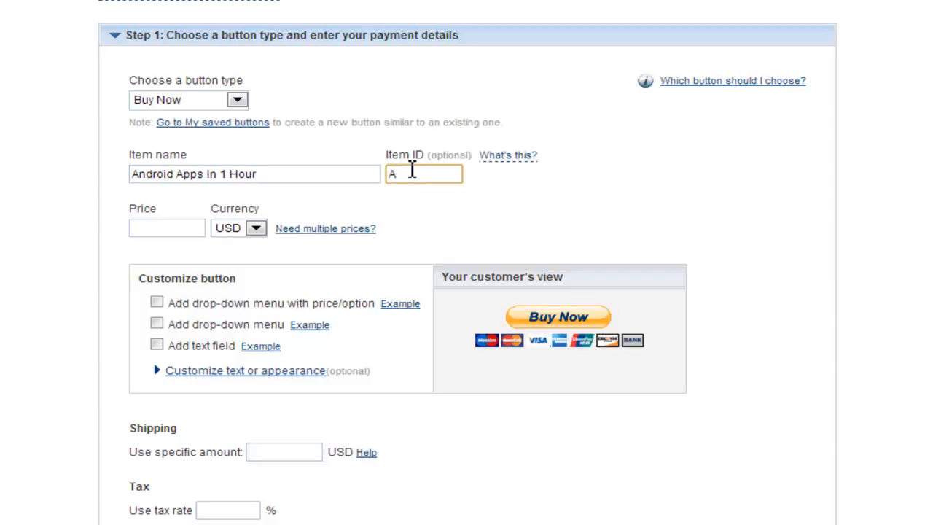
pyautogui.write('1')
pyautogui.click(433, 193)
# Set the item's price to 197.00 and keep USD as the currency.
pyautogui.click(161, 231)
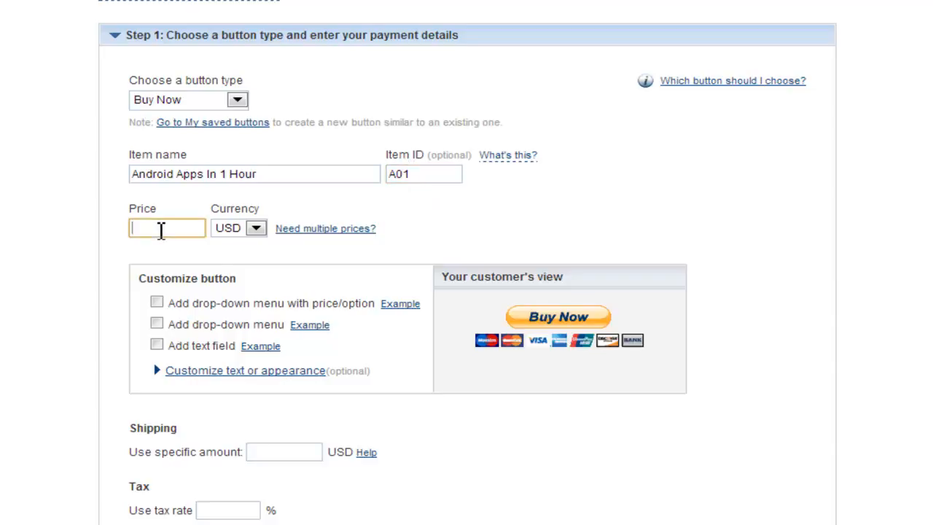
pyautogui.write('197.00')
pyautogui.click(256, 229)
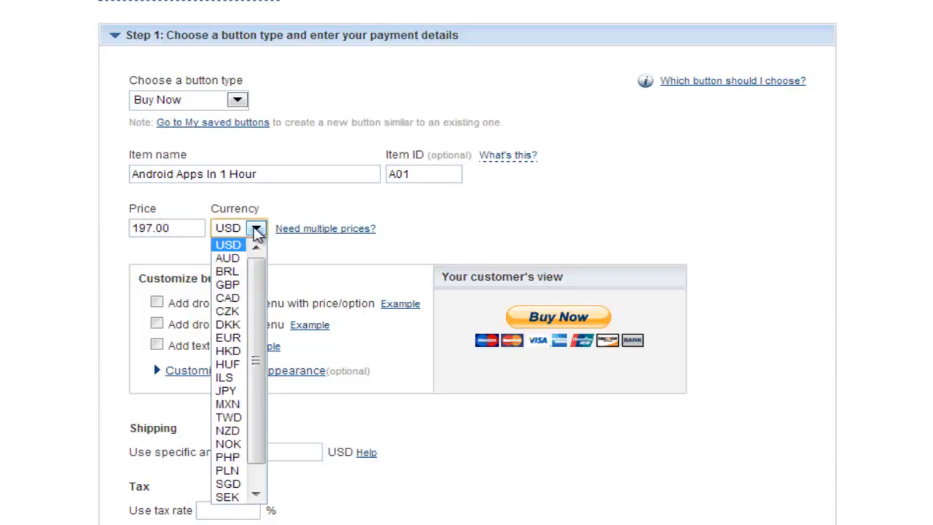
pyautogui.click(257, 232)
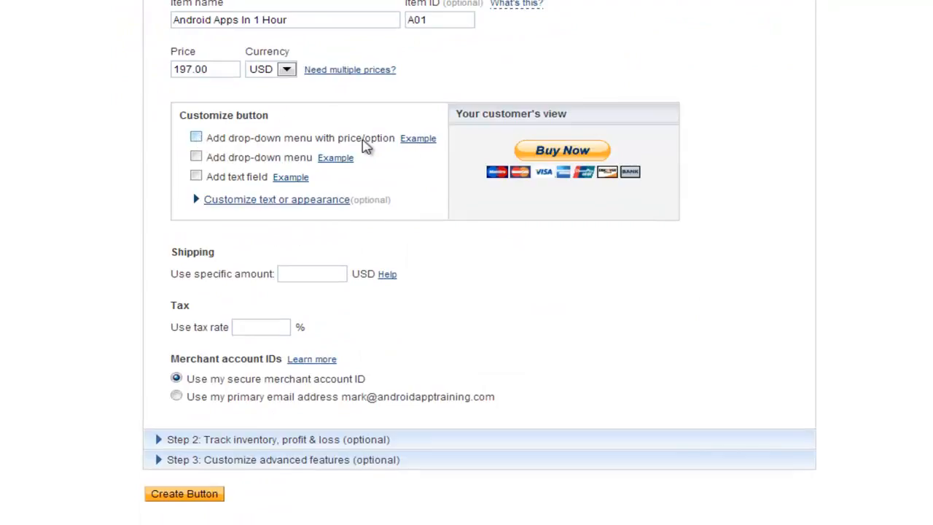
# Review the examples for the drop-down menu with prices, the plain drop-down menu and the text field.
pyautogui.click(412, 142)
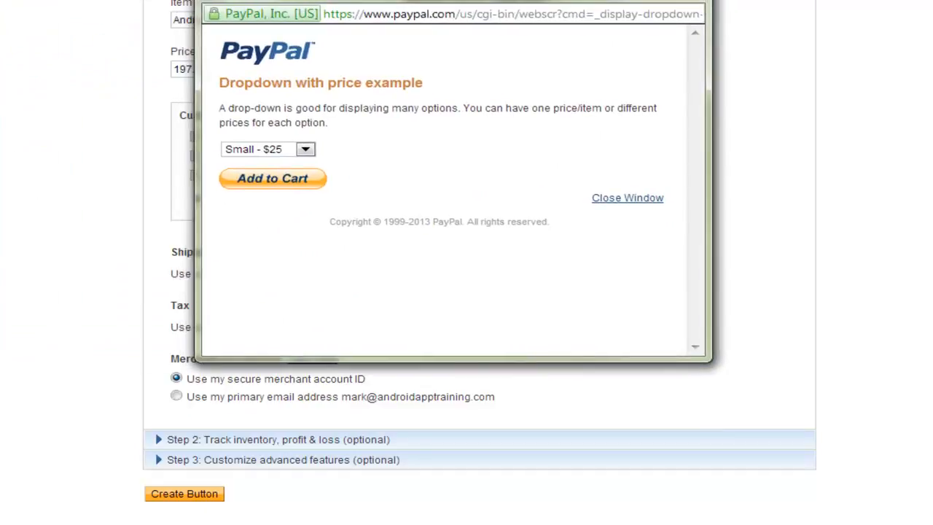
pyautogui.click(306, 151)
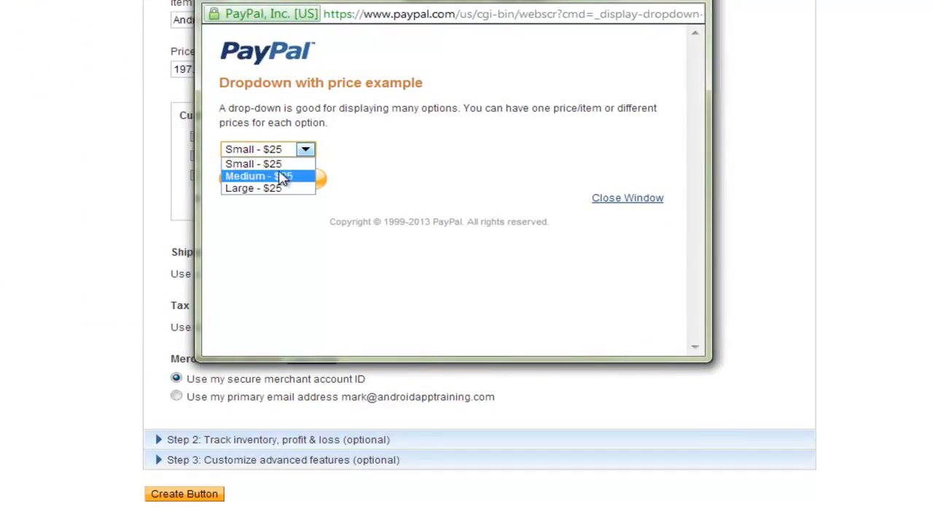
pyautogui.click(350, 182)
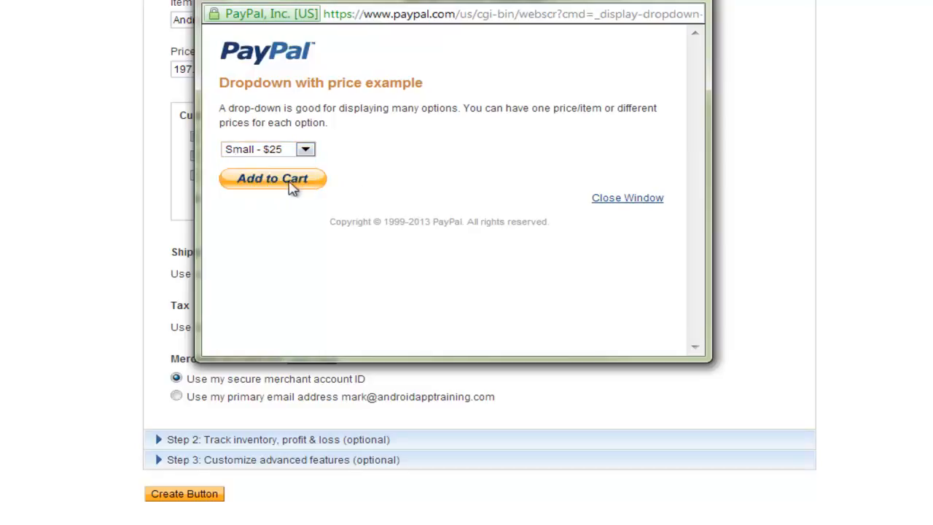
pyautogui.click(671, 3)
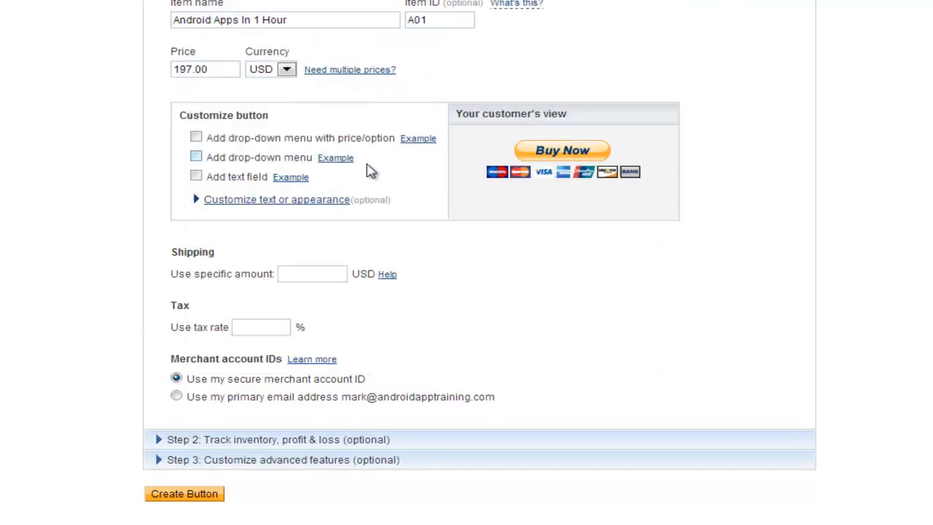
pyautogui.click(337, 162)
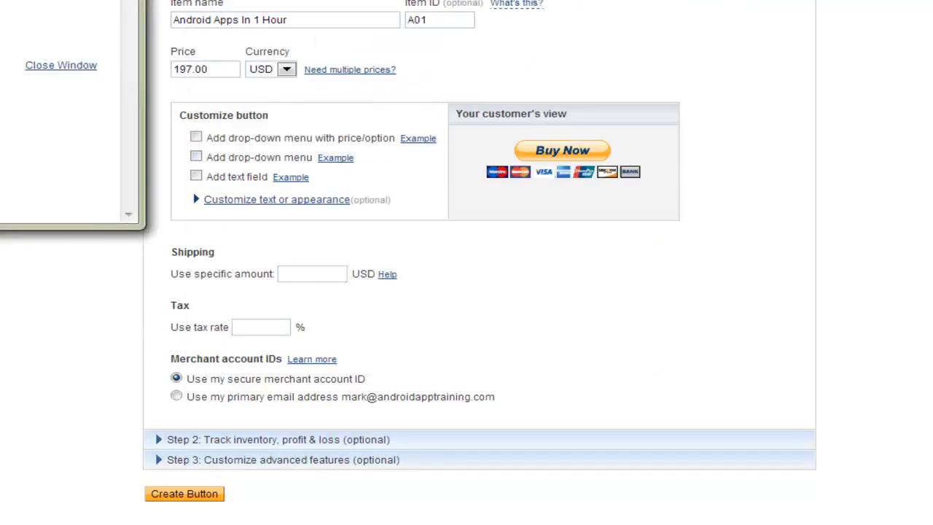
pyautogui.click(179, 176)
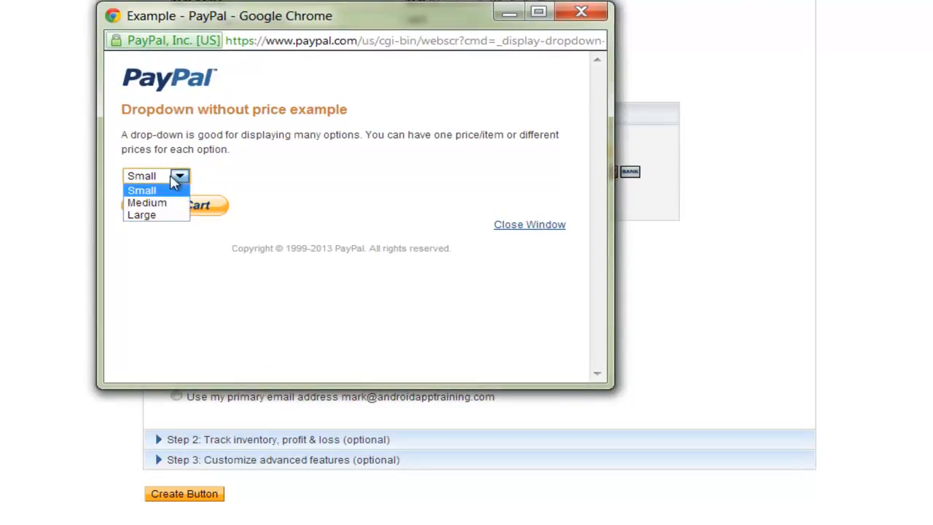
pyautogui.click(298, 184)
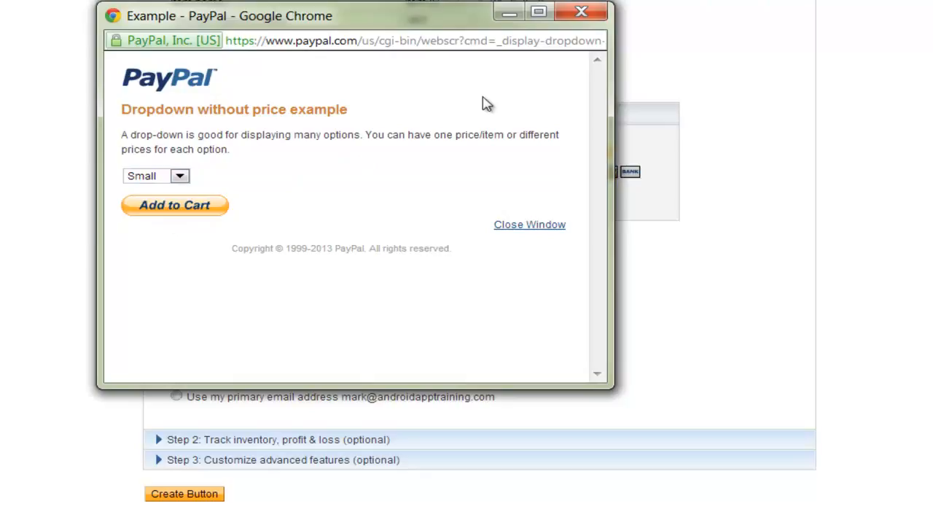
pyautogui.click(583, 12)
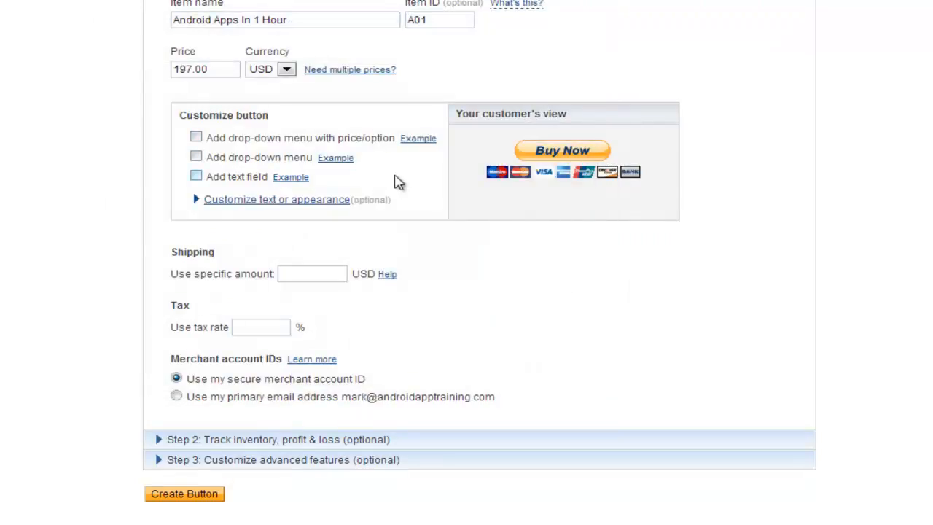
pyautogui.click(295, 179)
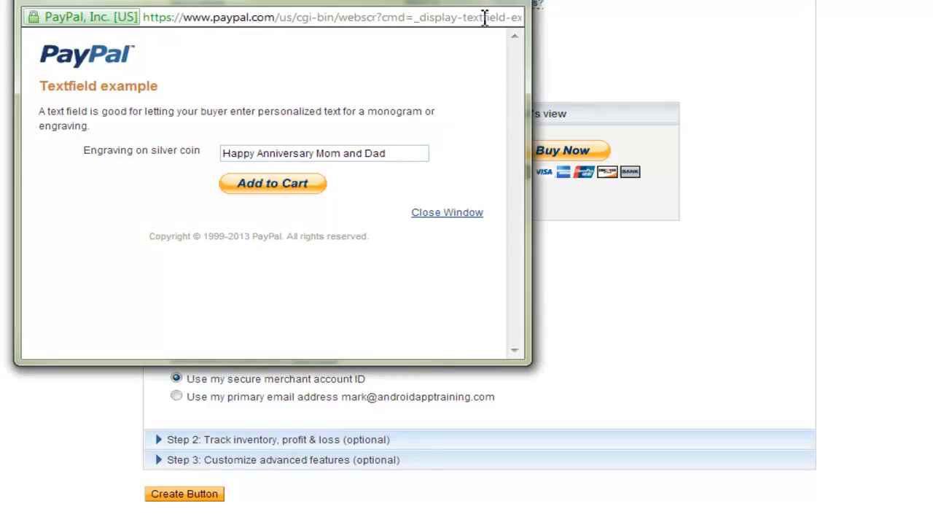
pyautogui.click(502, 3)
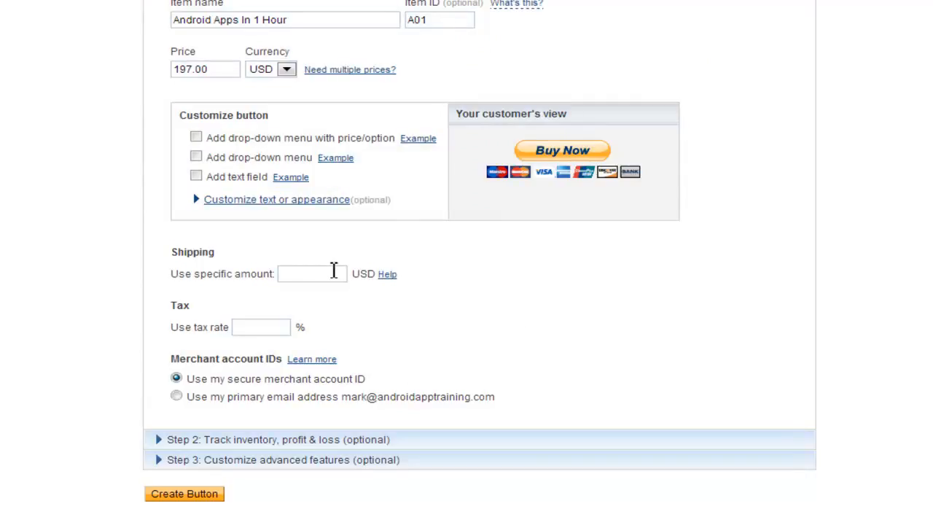
pyautogui.click(331, 274)
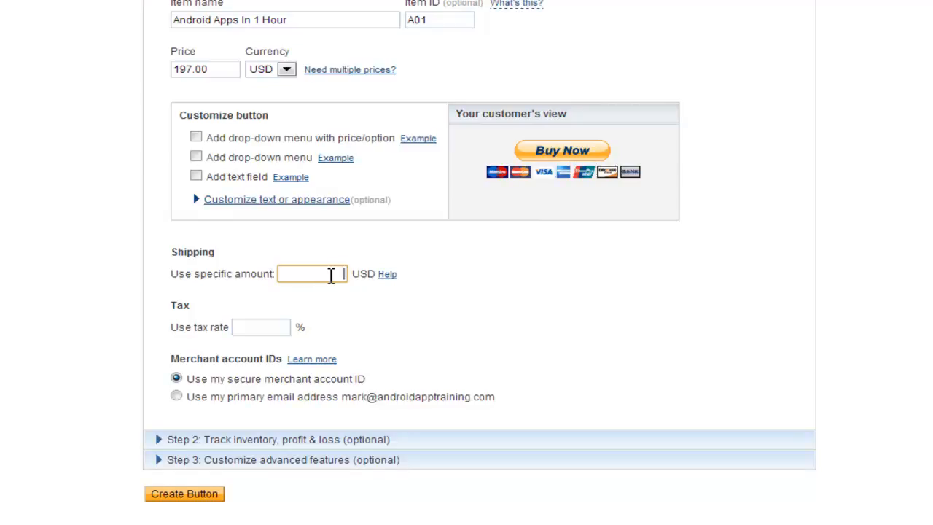
pyautogui.click(281, 327)
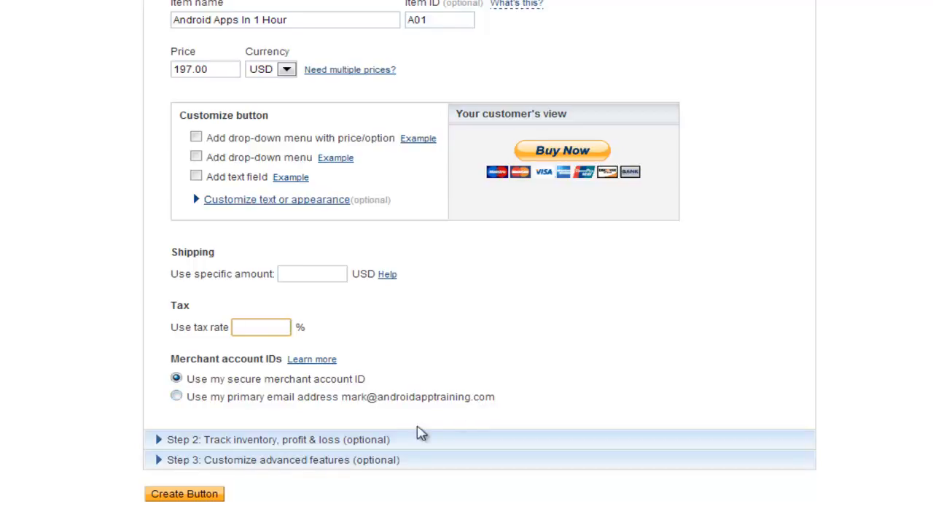
# Turn on inventory tracking for the item with 50 in stock and an alert quantity of 10.
pyautogui.click(324, 439)
pyautogui.scroll(-6, 349, 408)
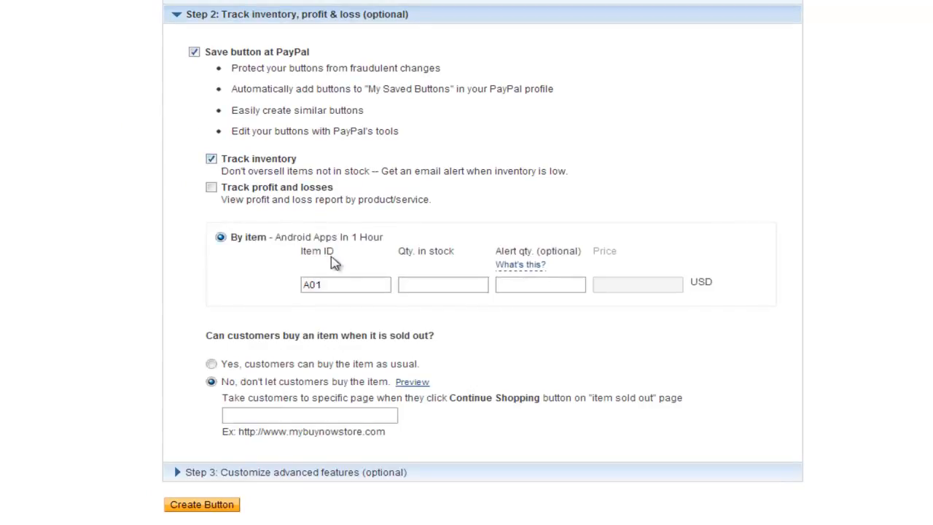
pyautogui.click(430, 285)
pyautogui.write('50')
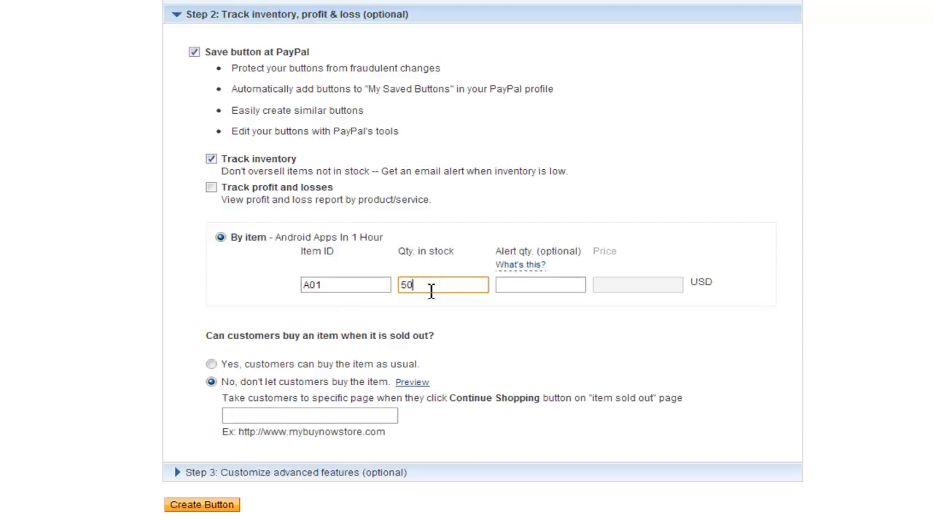
pyautogui.click(544, 284)
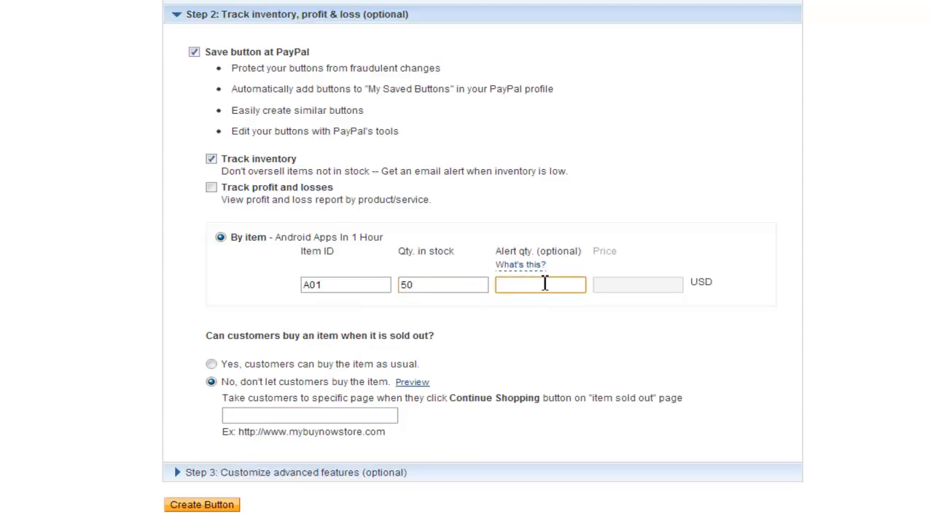
pyautogui.write('10')
# Choose not to let customers buy the item when it is sold out.
pyautogui.click(256, 365)
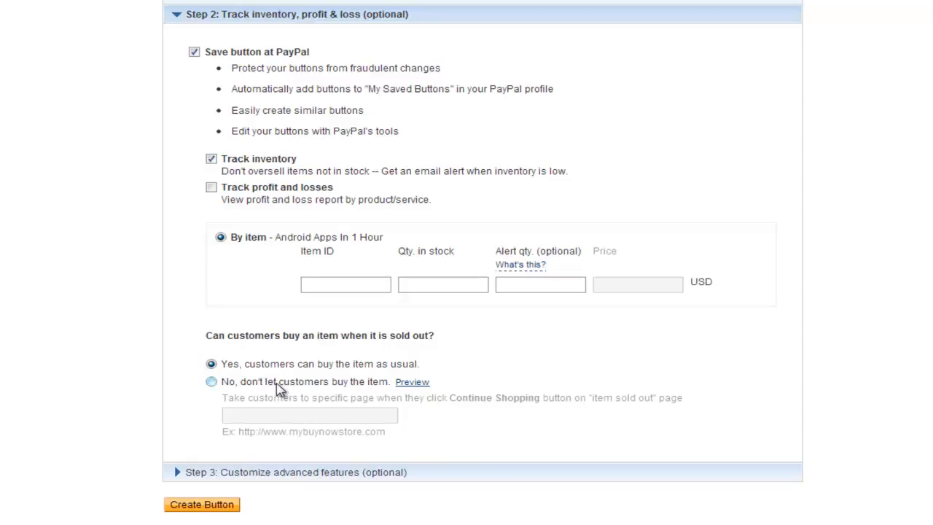
pyautogui.click(281, 385)
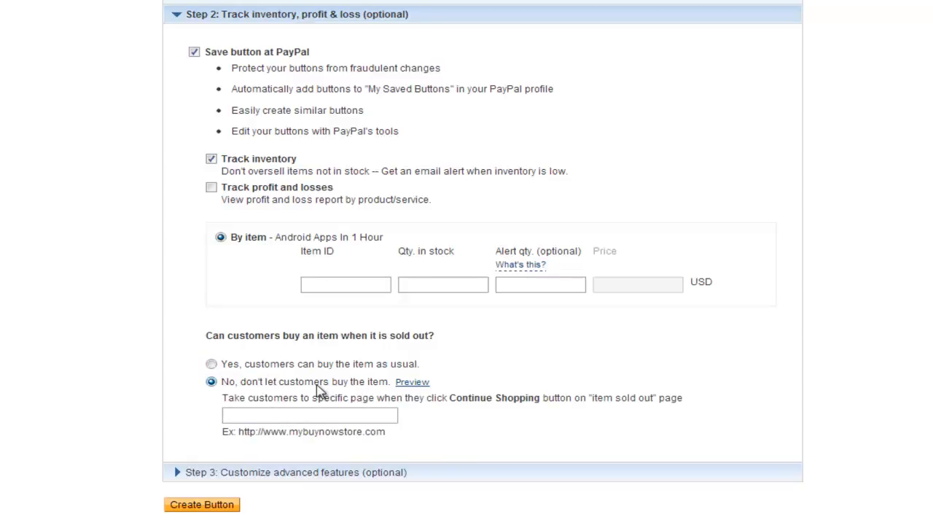
# In the advanced features, let customers change order quantities and do not require their shipping address.
pyautogui.click(301, 473)
pyautogui.scroll(-3, 115, 433)
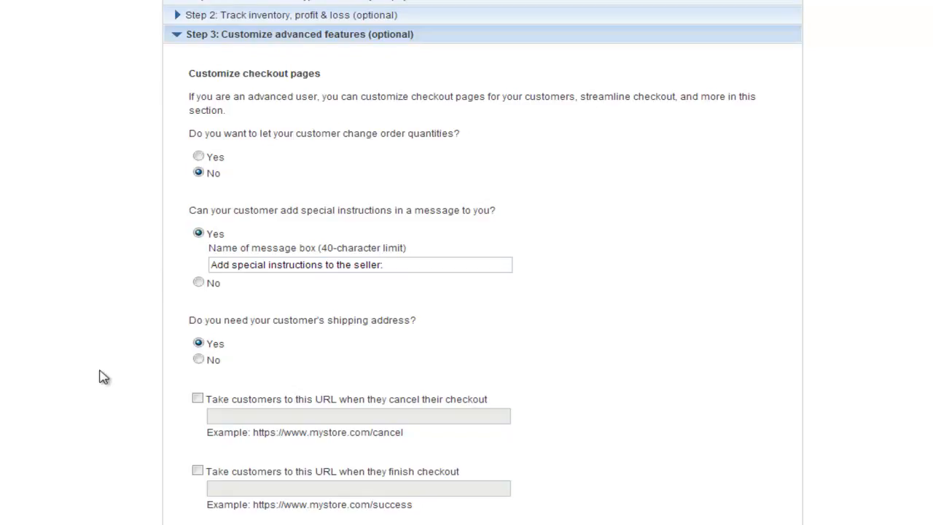
pyautogui.click(199, 157)
pyautogui.click(199, 360)
pyautogui.click(198, 399)
pyautogui.click(241, 416)
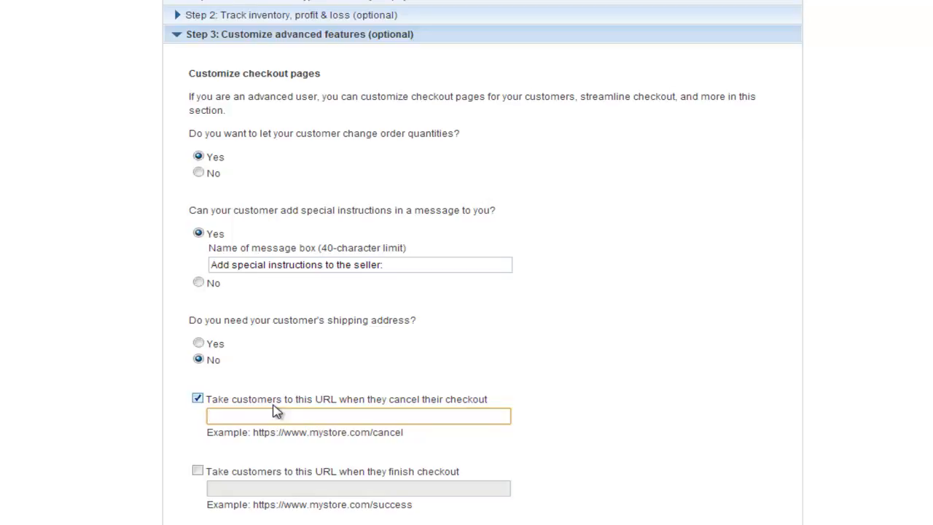
pyautogui.click(198, 471)
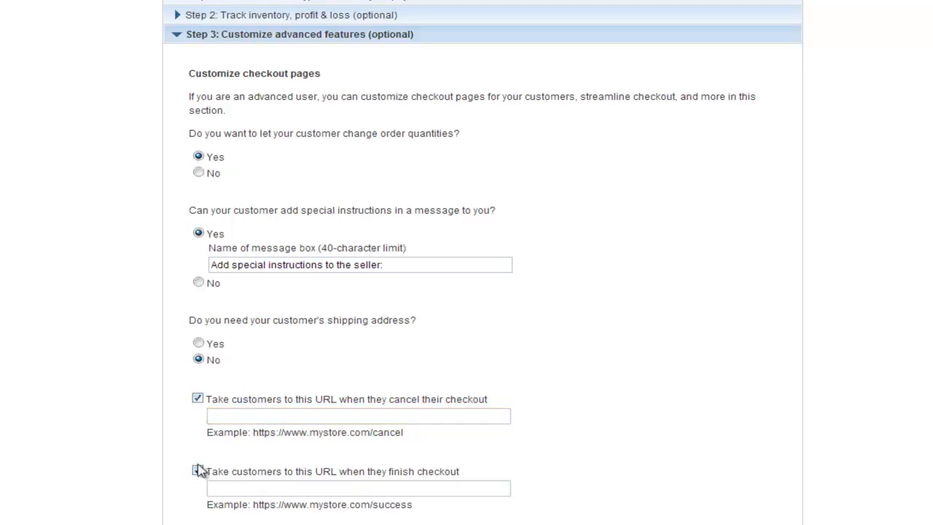
pyautogui.click(197, 398)
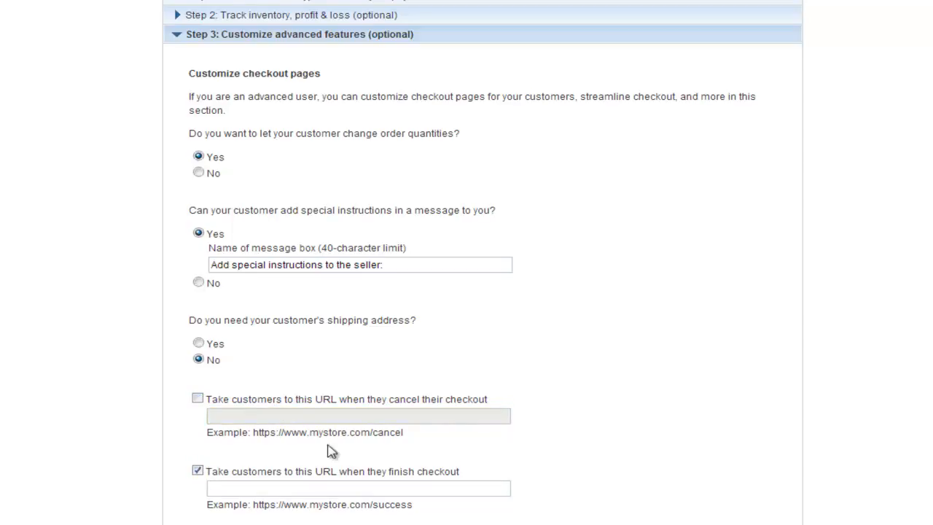
pyautogui.moveTo(466, 473); pyautogui.dragTo(219, 477)
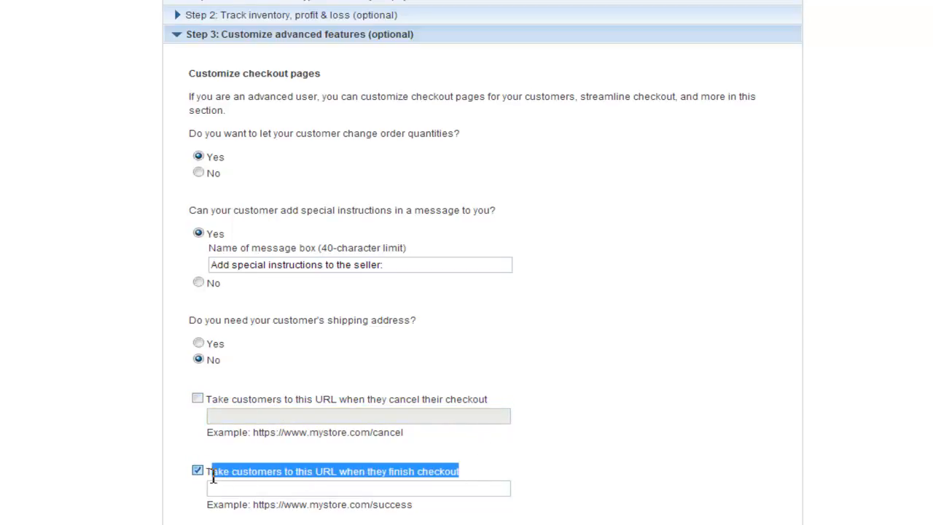
pyautogui.click(261, 476)
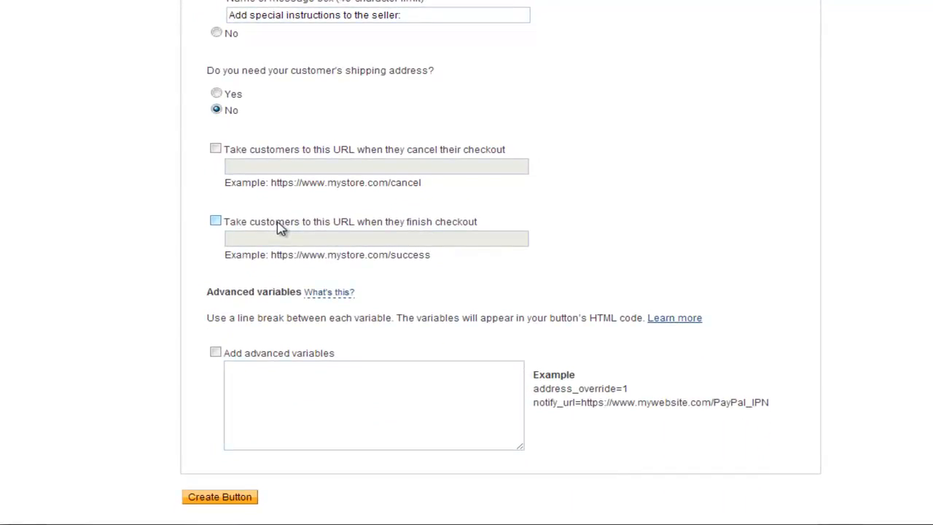
# Create the button and select all of its website HTML code.
pyautogui.click(231, 500)
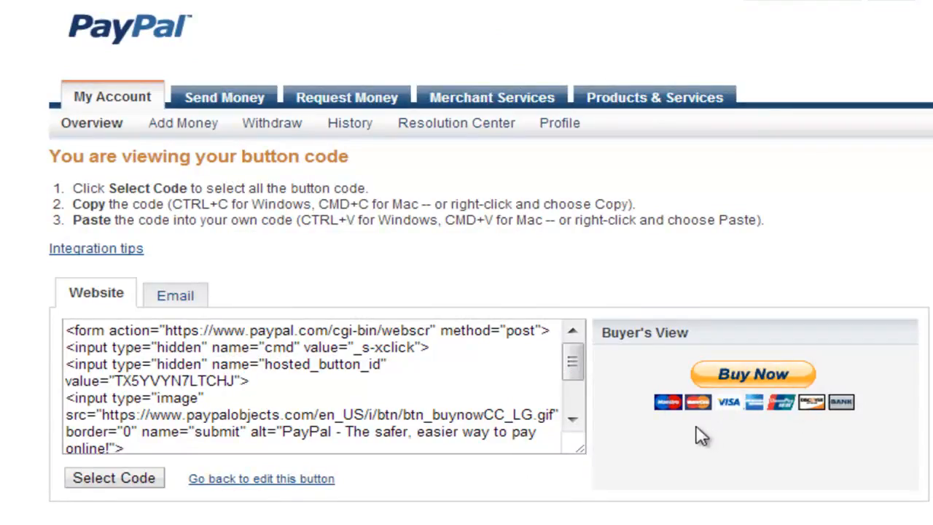
pyautogui.click(341, 402)
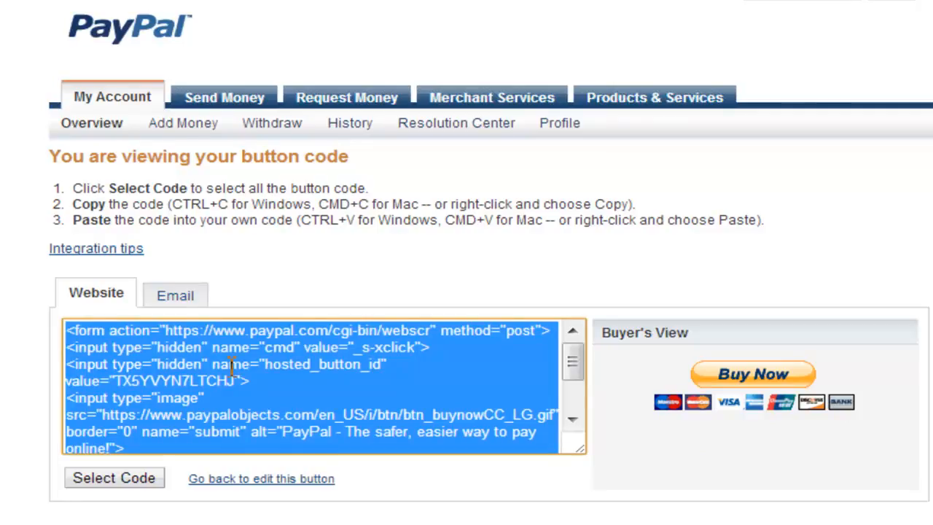
# Select the payment link in the email version of the button code and return to the website version.
pyautogui.click(183, 302)
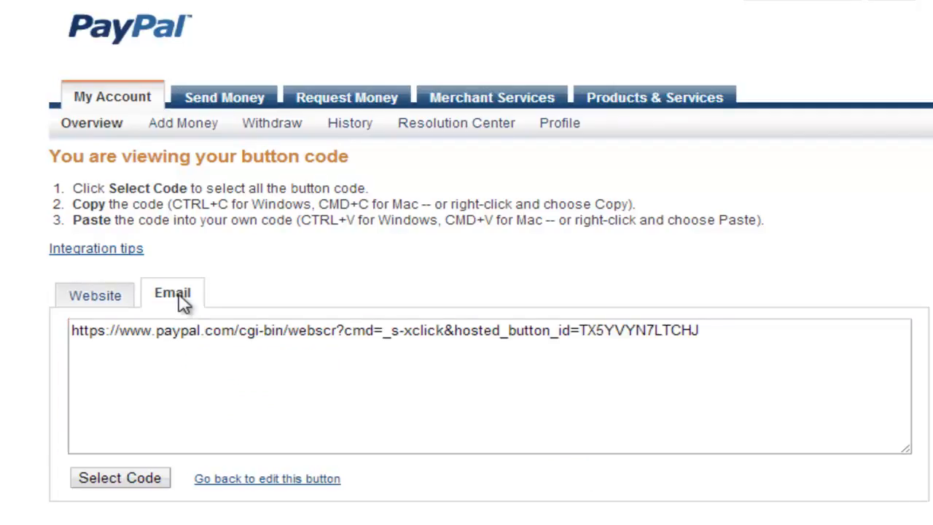
pyautogui.moveTo(697, 330); pyautogui.dragTo(52, 356)
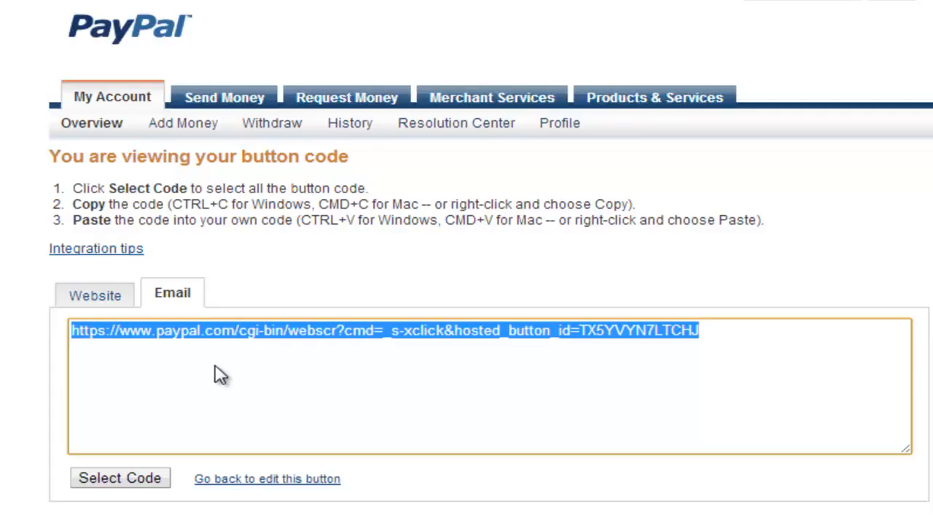
pyautogui.click(91, 300)
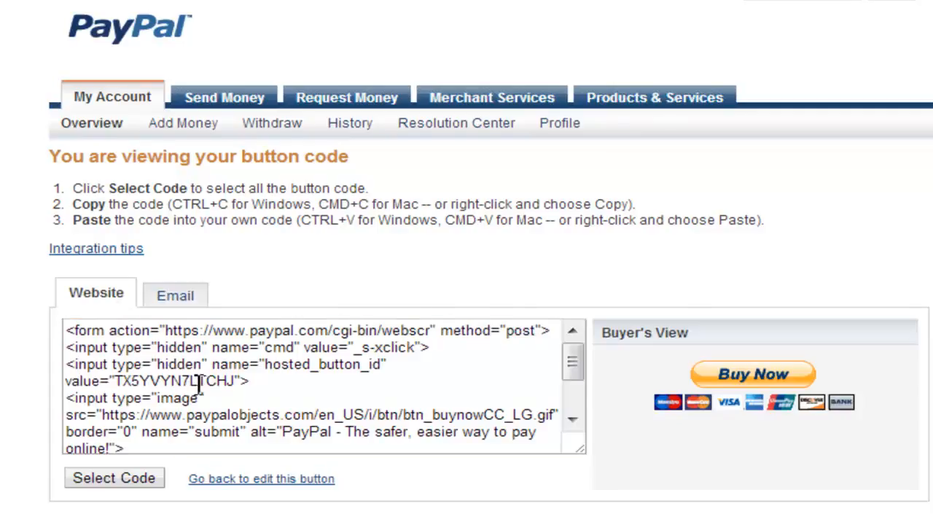